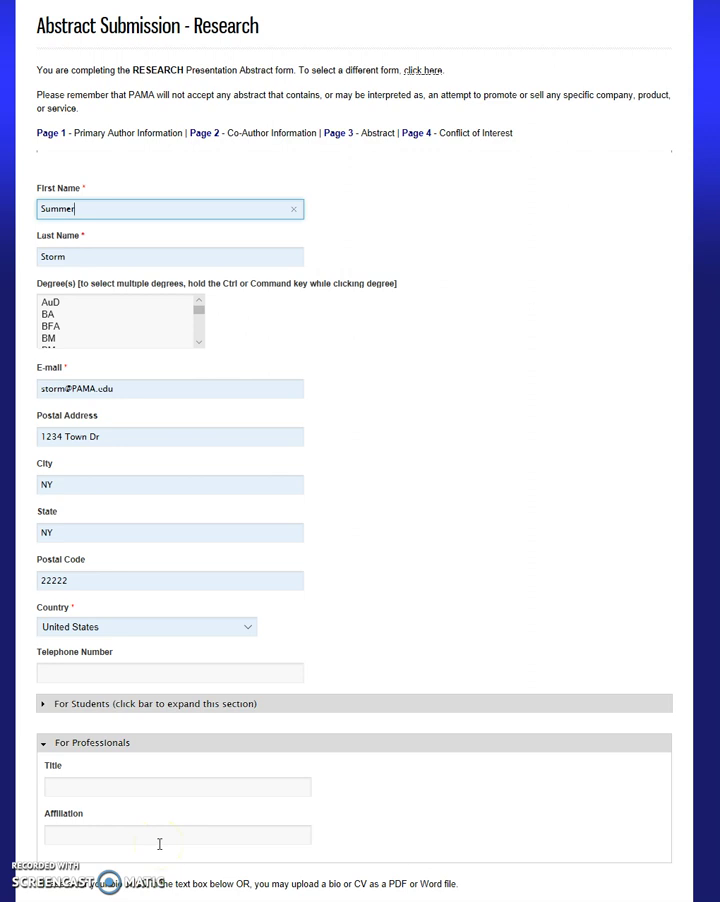
Step: Fill in the student details: Academic Institution 'Univ of PAMA' and Year and Major '2022, Music'
{"action": "left_click", "coordinate": [156, 712]}
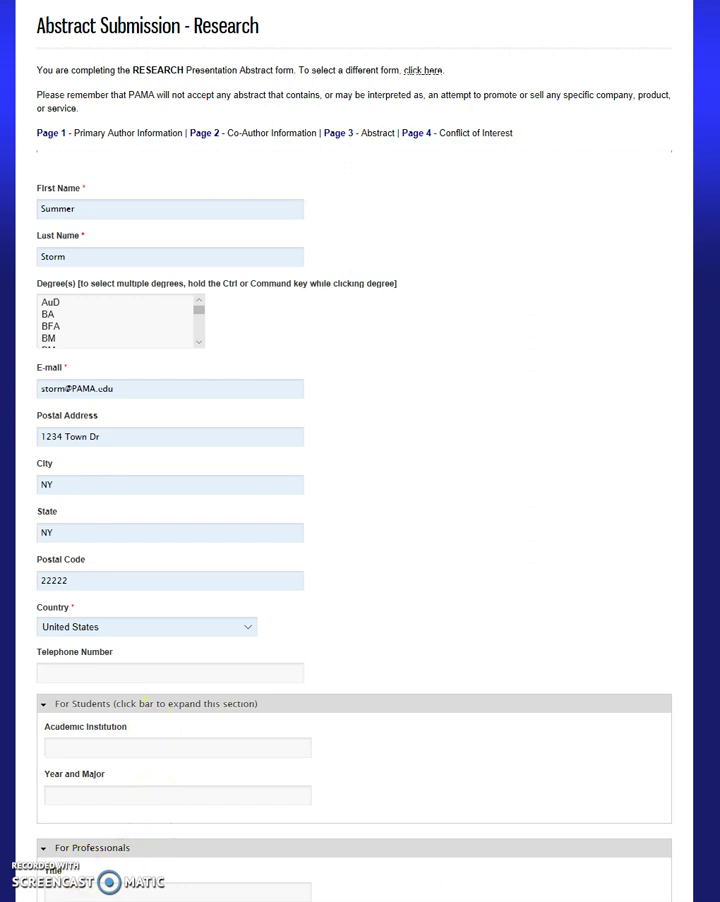
{"action": "left_click", "coordinate": [77, 748]}
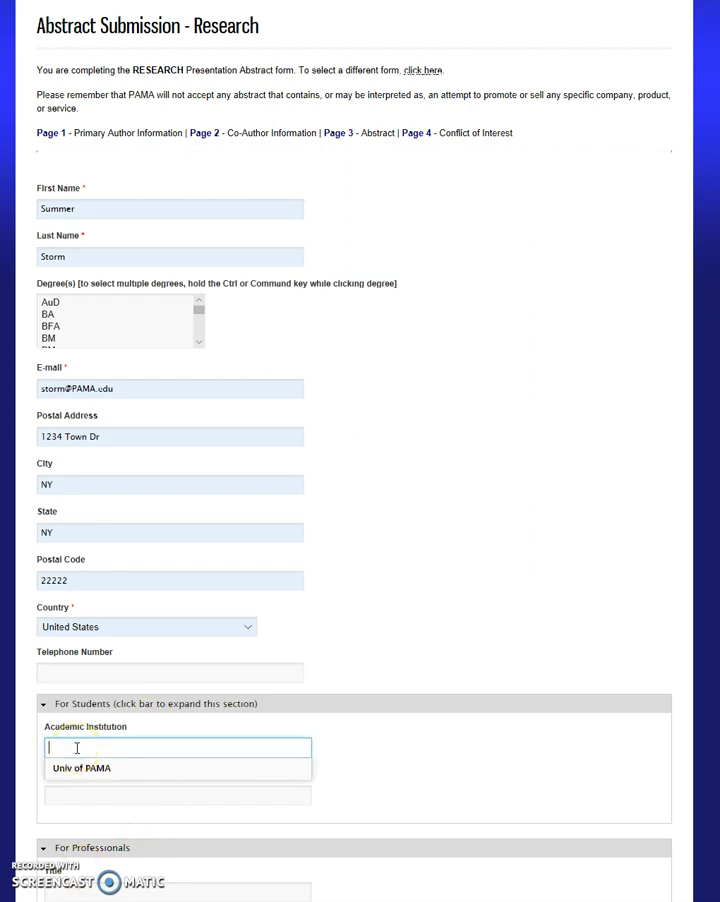
{"action": "type", "text": "Univ of PAMA"}
{"action": "left_click", "coordinate": [80, 766]}
{"action": "left_click", "coordinate": [85, 791]}
{"action": "left_click", "coordinate": [78, 814]}
{"action": "scroll", "coordinate": [80, 870], "scroll_direction": "down", "scroll_amount": 2}
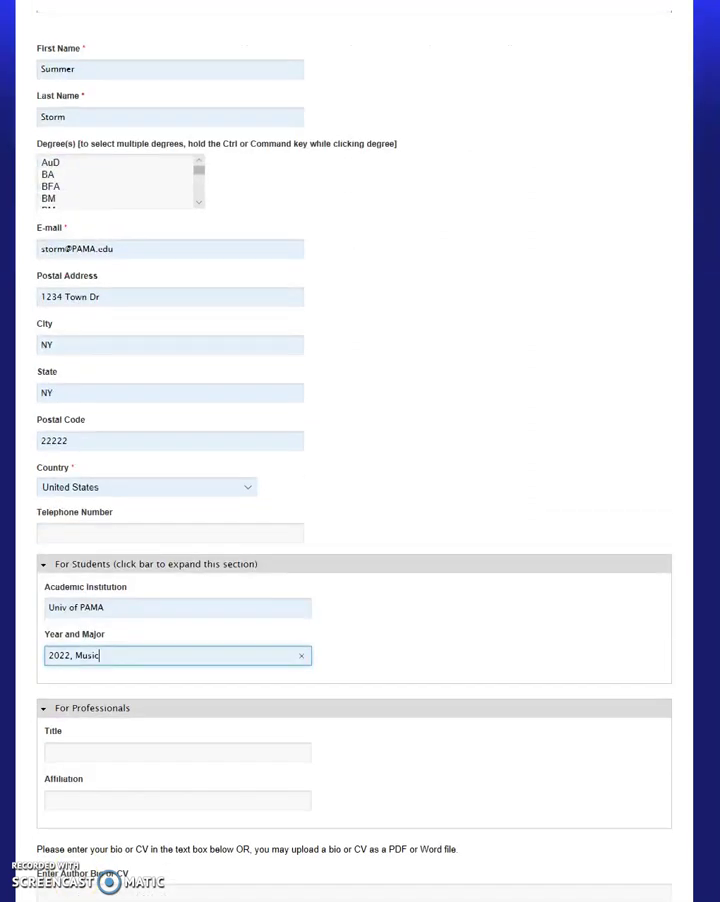
{"action": "left_click", "coordinate": [76, 766]}
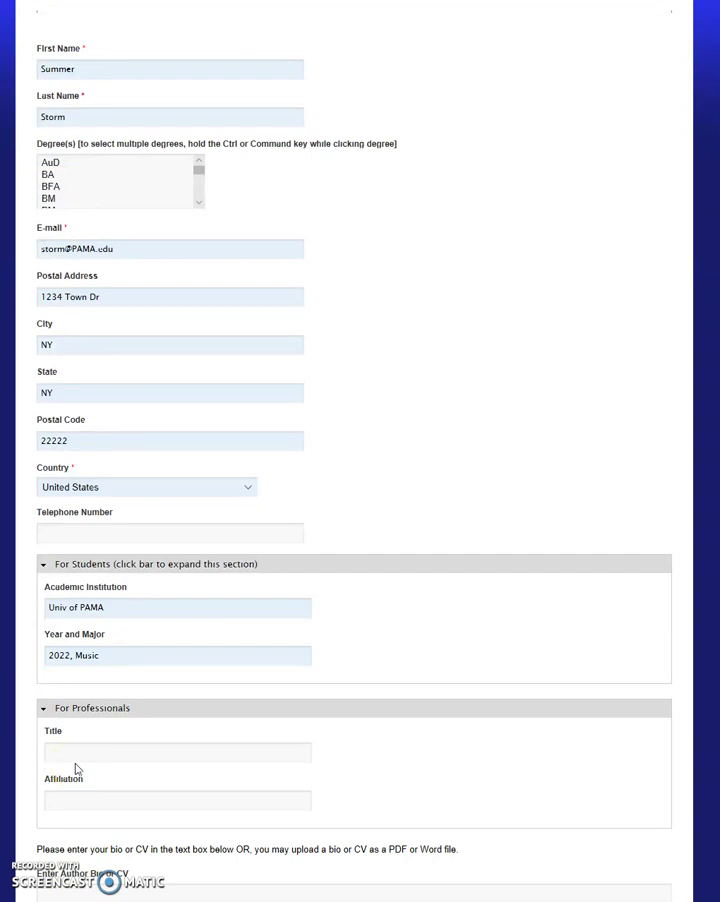
Step: Enter Title 'PhD', Affiliation 'Univ of PAMA' and 'my bio' as the author bio
{"action": "left_click", "coordinate": [76, 752]}
{"action": "left_click", "coordinate": [75, 814]}
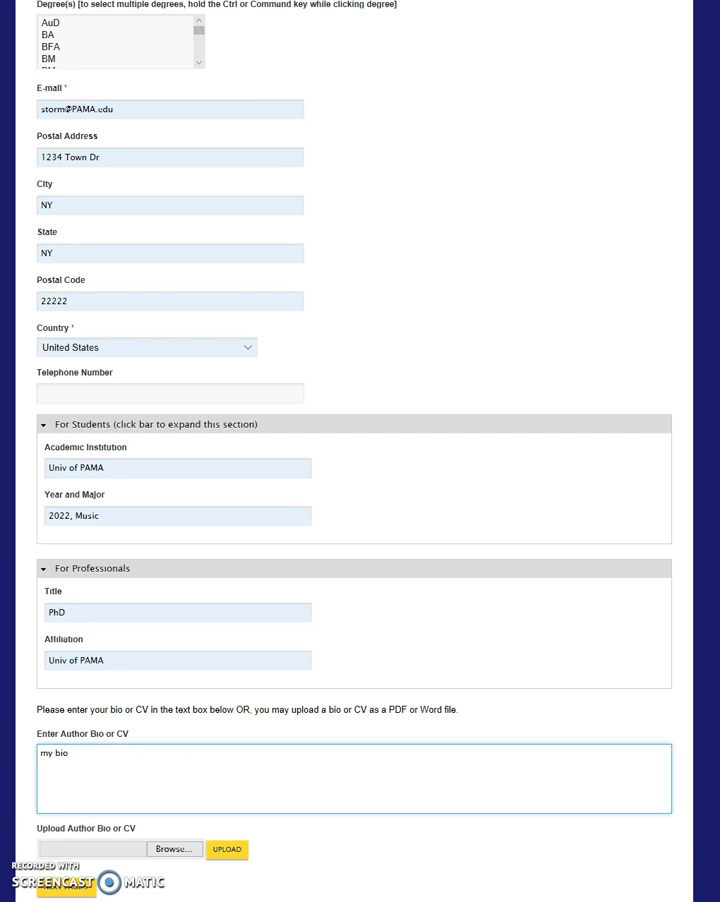
Step: Save the author page and continue to the abstract page with the yellow Next button
{"action": "left_click", "coordinate": [57, 893]}
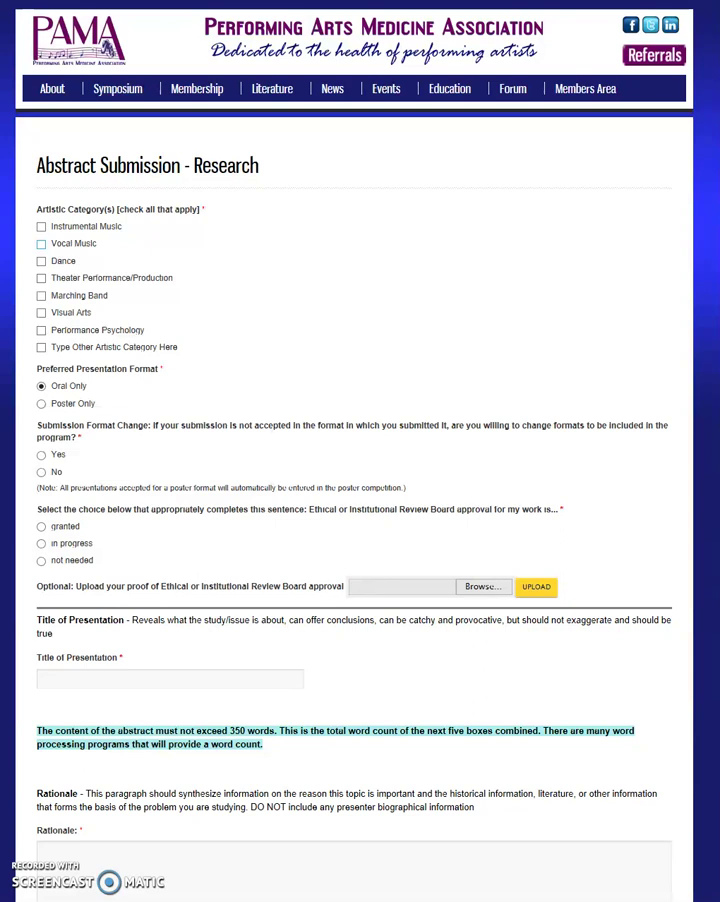
Step: Tick Vocal Music and the Other artistic category, leaving the other-category box empty
{"action": "key", "text": "space"}
{"action": "key", "text": "Tab"}
{"action": "key", "text": "Tab"}
{"action": "key", "text": "Tab"}
{"action": "key", "text": "Tab"}
{"action": "key", "text": "Tab"}
{"action": "key", "text": "Tab"}
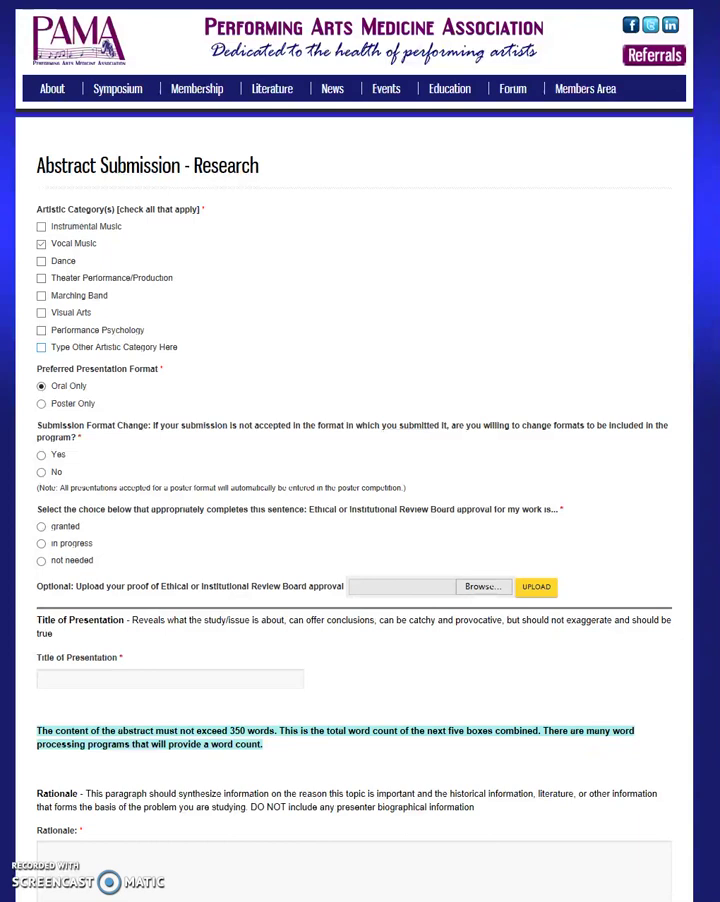
{"action": "key", "text": "space"}
{"action": "key", "text": "Tab"}
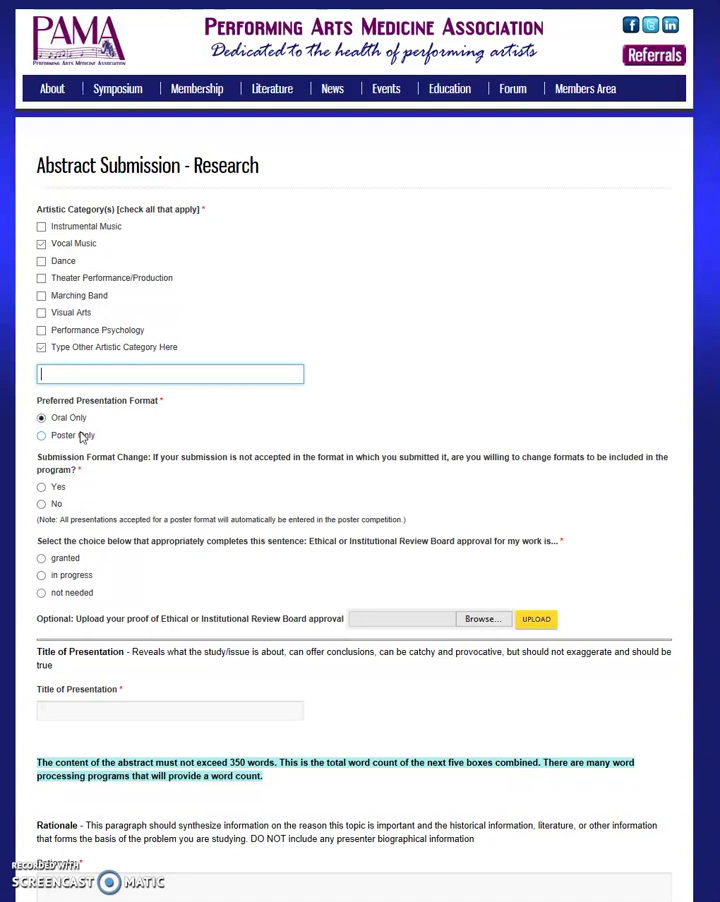
Step: Change the preferred presentation format from Oral Only to Poster Only
{"action": "left_click", "coordinate": [82, 436]}
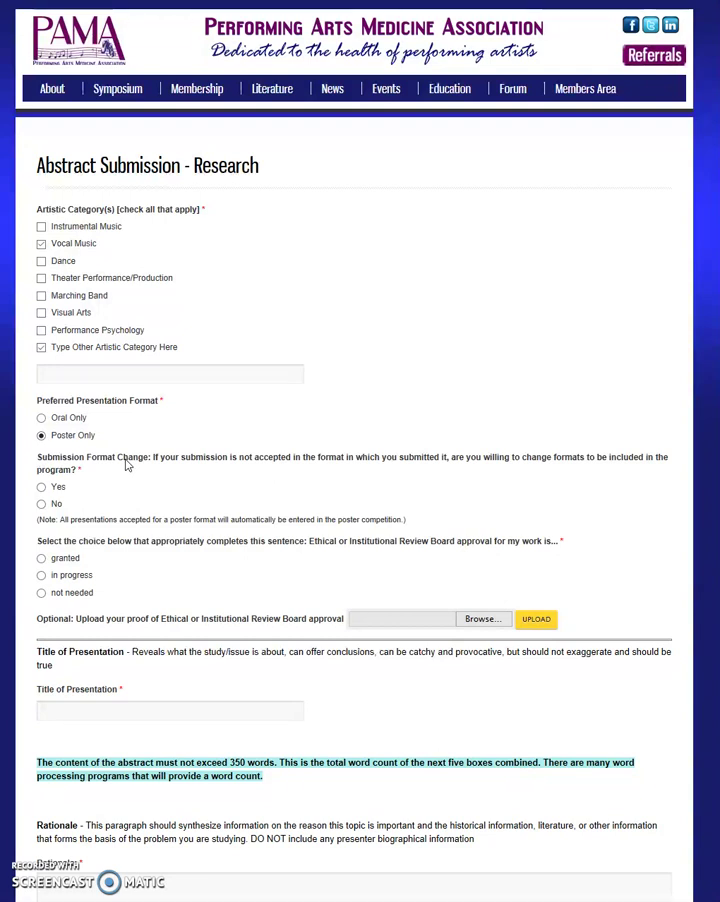
Step: Answer No to switching presentation format if the submission isn't accepted as submitted
{"action": "left_click", "coordinate": [127, 462]}
{"action": "left_click", "coordinate": [58, 490]}
{"action": "left_click", "coordinate": [57, 505]}
{"action": "left_click", "coordinate": [387, 619]}
Step: Scroll down the abstract page to the title, Rationale, Purpose and Methods boxes
{"action": "scroll", "coordinate": [360, 450], "scroll_direction": "down", "scroll_amount": 3}
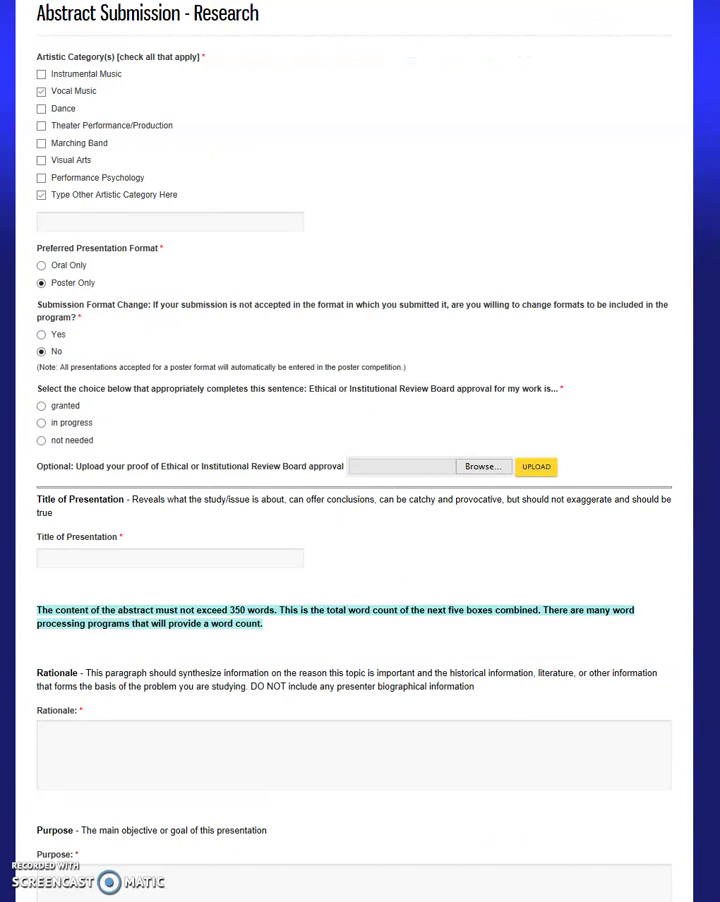
{"action": "scroll", "coordinate": [360, 450], "scroll_direction": "down", "scroll_amount": 5}
{"action": "scroll", "coordinate": [360, 450], "scroll_direction": "down", "scroll_amount": 4}
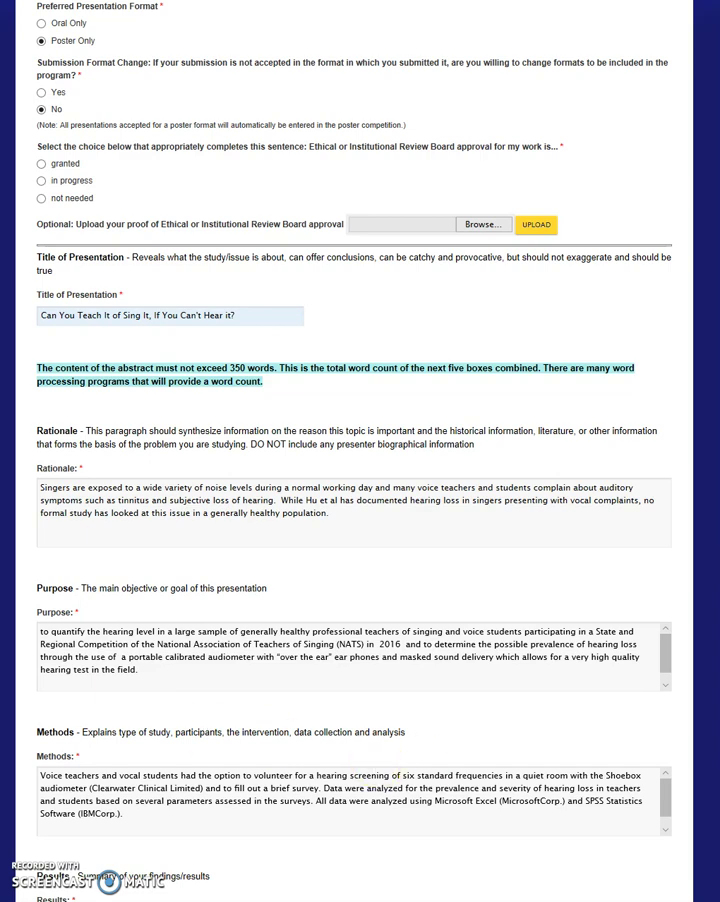
Step: Finish the Conclusions entry by clicking a blank area of the page
{"action": "scroll", "coordinate": [360, 450], "scroll_direction": "down", "scroll_amount": 3}
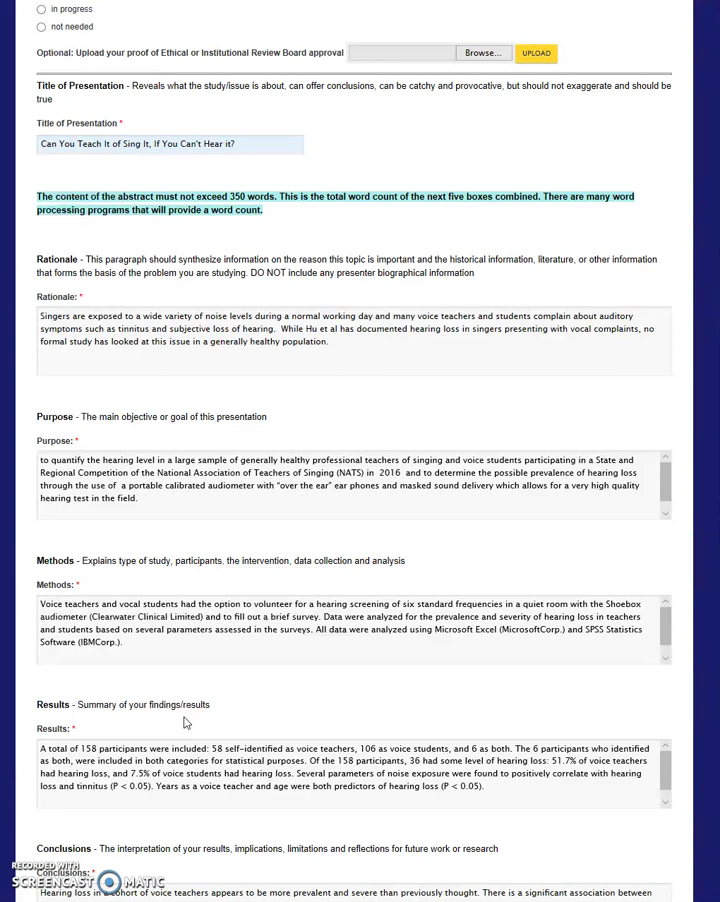
{"action": "left_click", "coordinate": [628, 843]}
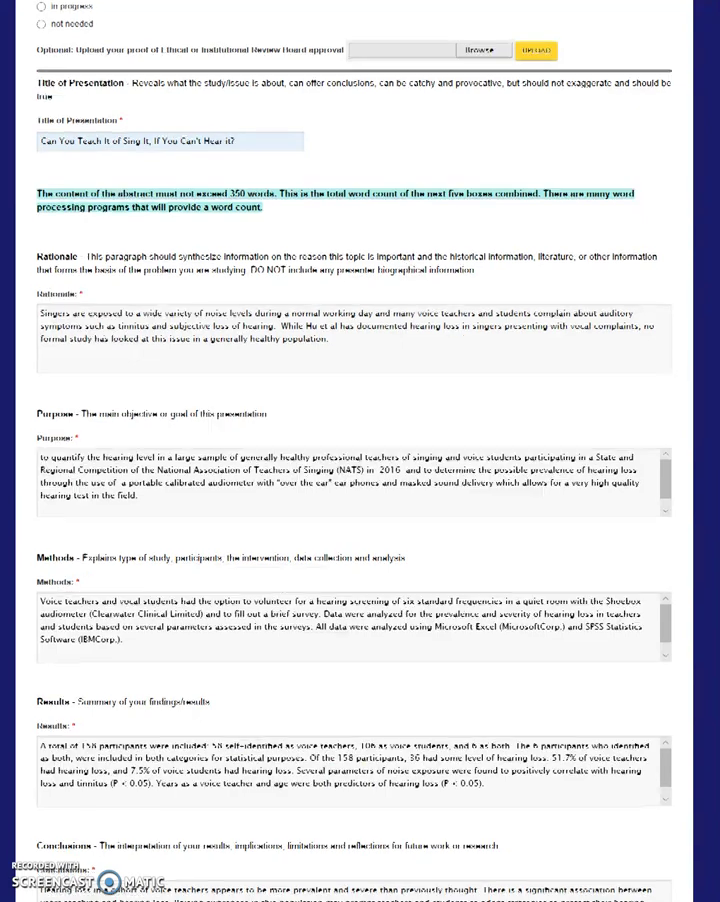
{"action": "scroll", "coordinate": [130, 650], "scroll_direction": "down", "scroll_amount": 5}
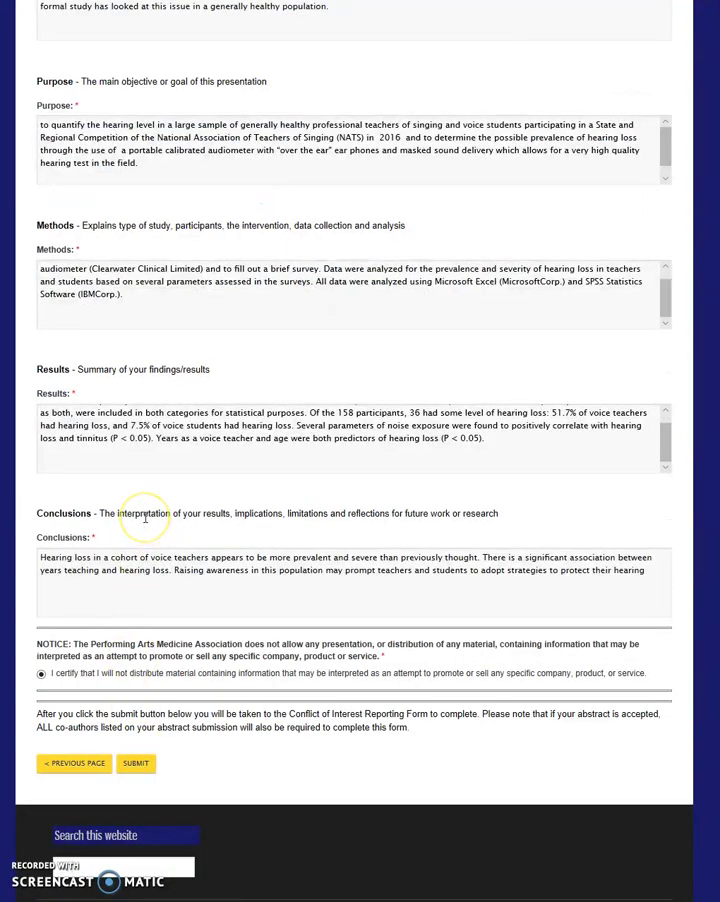